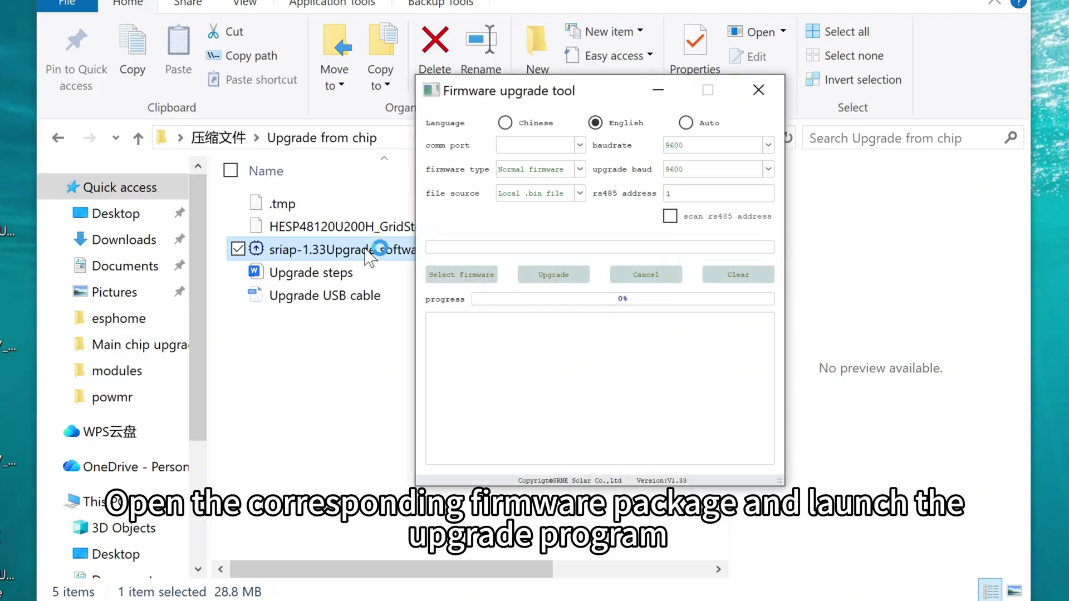
Set the comm port to COM6 and the firmware type to Control mcu1 firmware.
{"action": "left_click", "coordinate": [579, 145]}
{"action": "left_click", "coordinate": [506, 156]}
{"action": "left_click", "coordinate": [573, 169]}
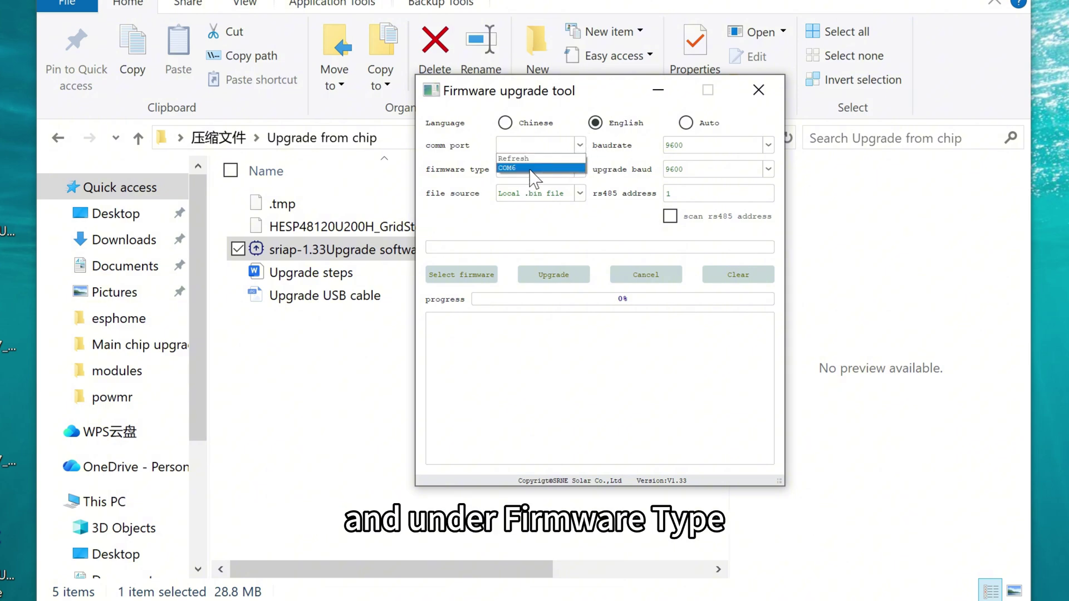
{"action": "left_click", "coordinate": [537, 178]}
{"action": "left_click", "coordinate": [580, 170]}
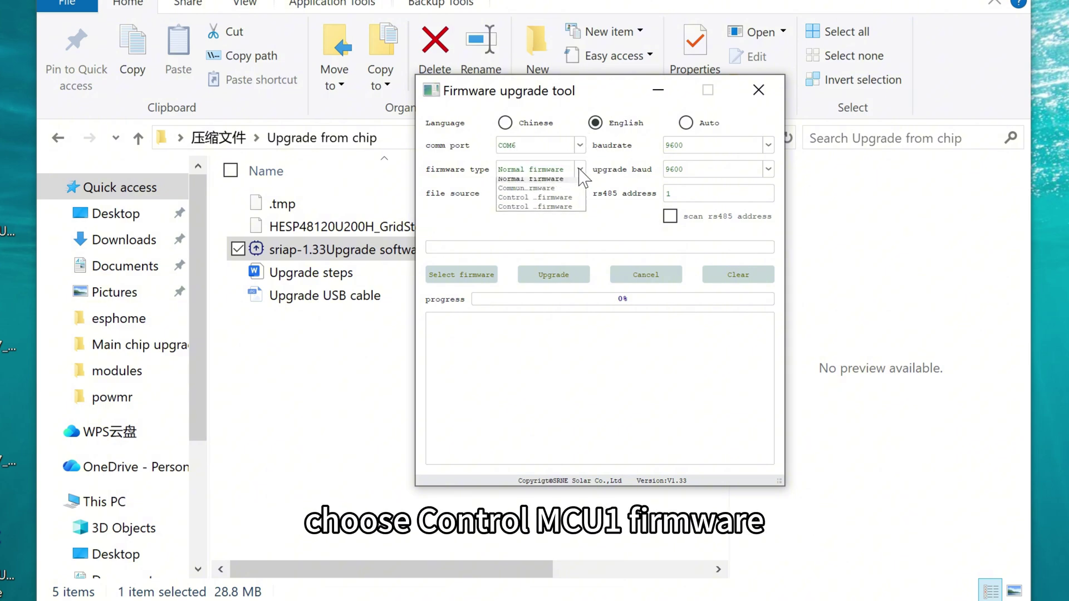
{"action": "left_click", "coordinate": [541, 202]}
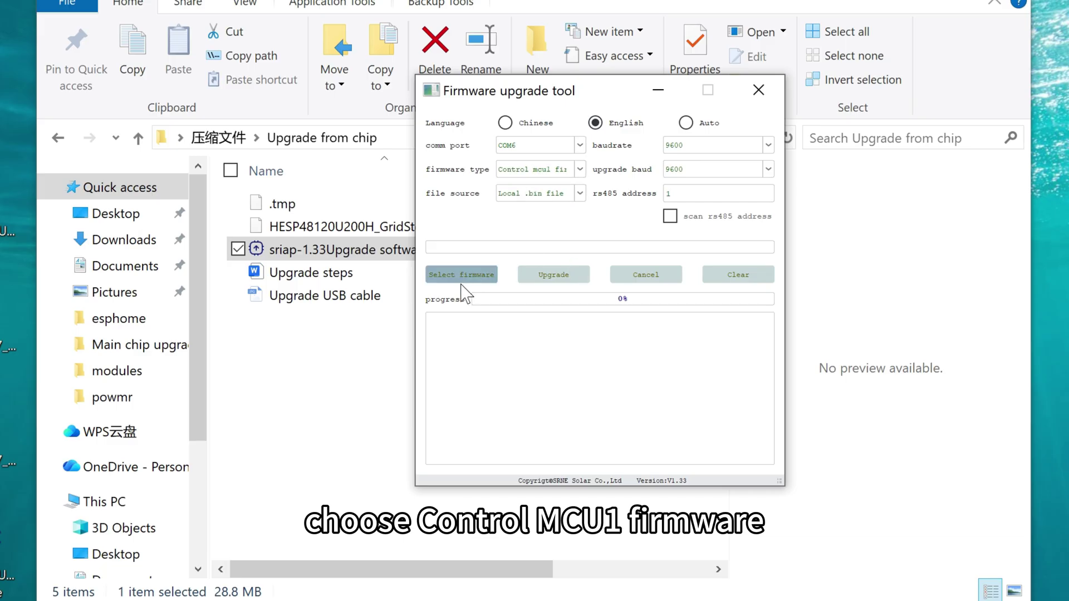
Load the .bin firmware file from the Upgrade from chip folder.
{"action": "left_click", "coordinate": [456, 275]}
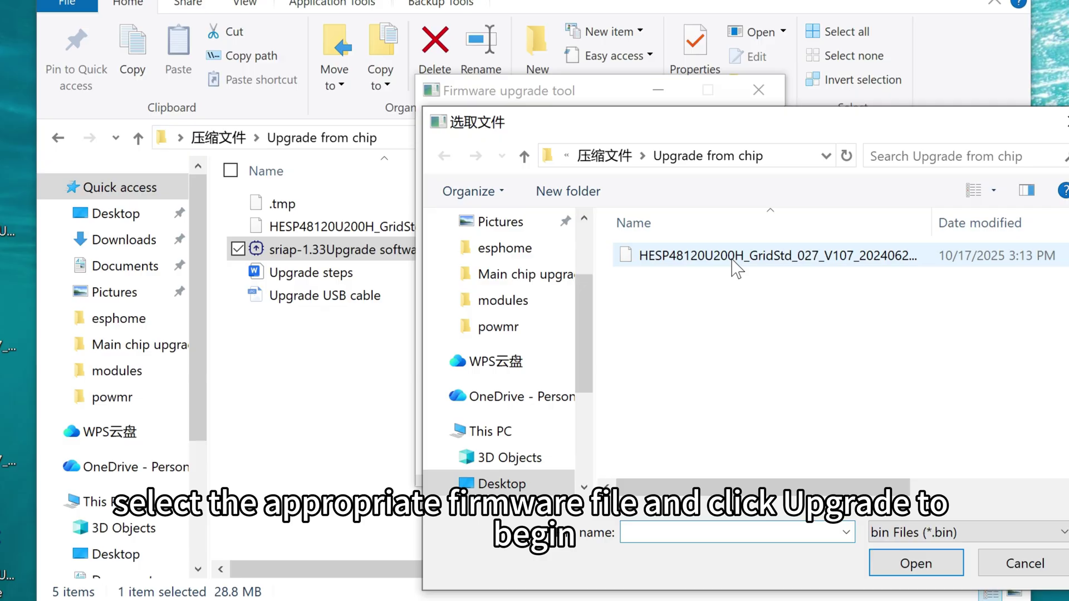
{"action": "left_click", "coordinate": [739, 266]}
{"action": "left_click", "coordinate": [908, 563]}
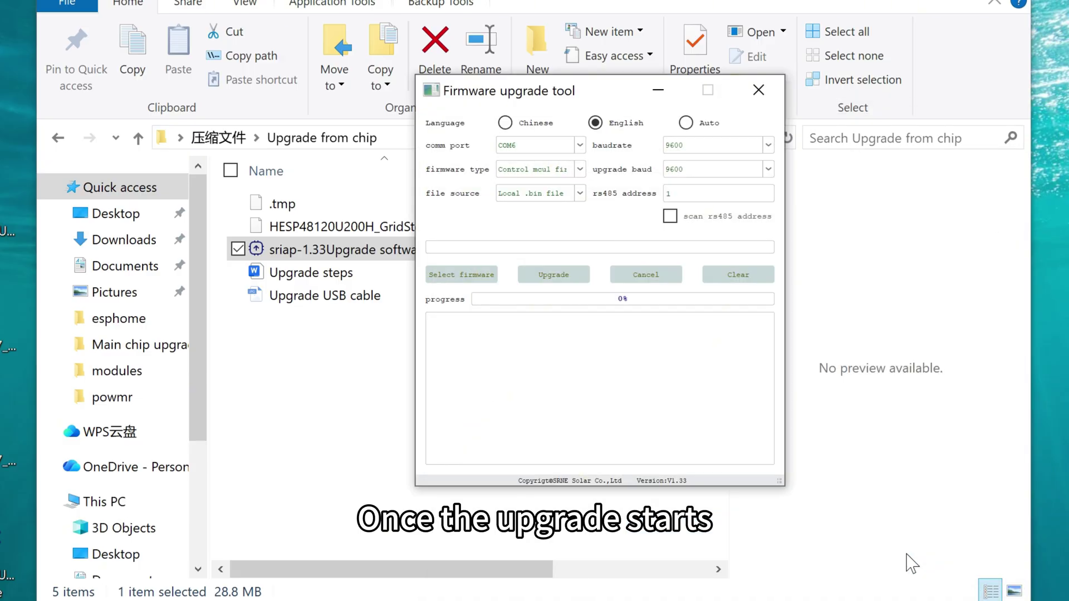
Flash the Control MCU1 firmware until the upgrade reaches 100%.
{"action": "left_click", "coordinate": [557, 276]}
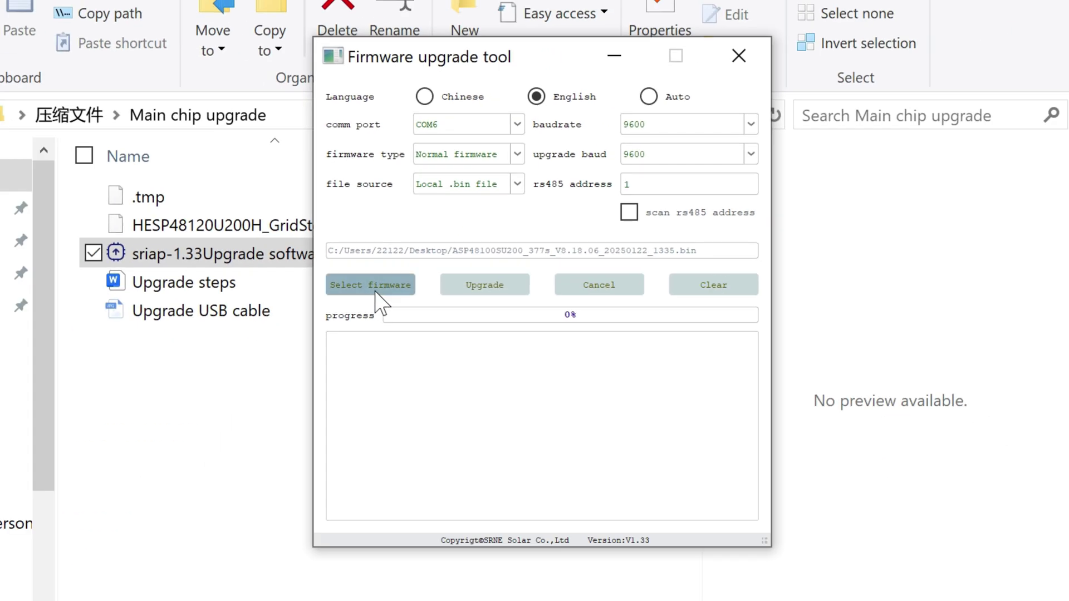
Load the HESP48120U200H .bin from 压缩文件 > Main chip upgrade and start the main upgrade.
{"action": "left_click", "coordinate": [376, 293]}
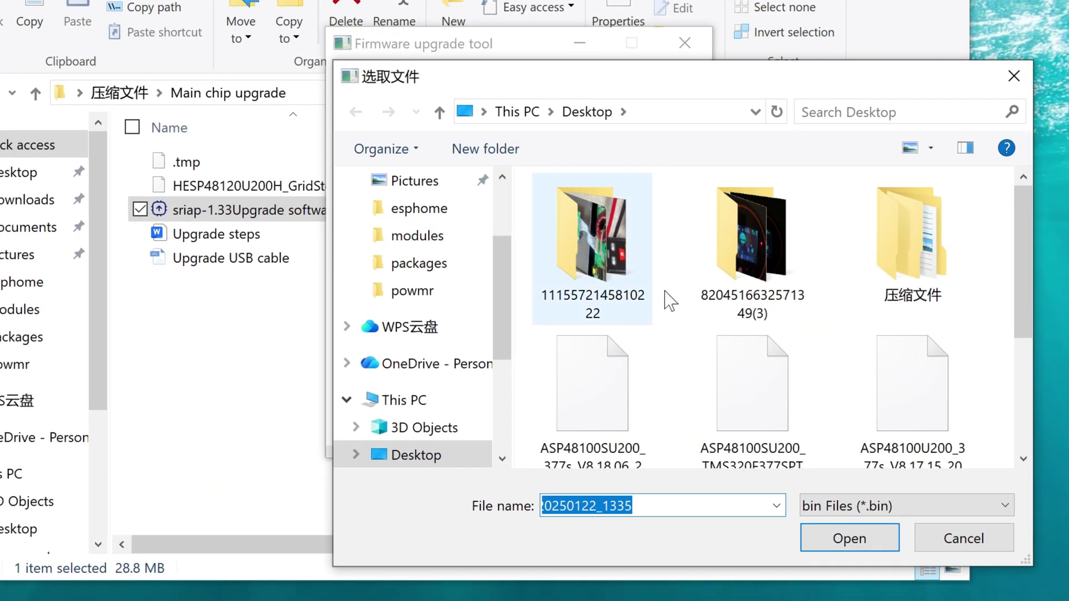
{"action": "double_click", "coordinate": [934, 259]}
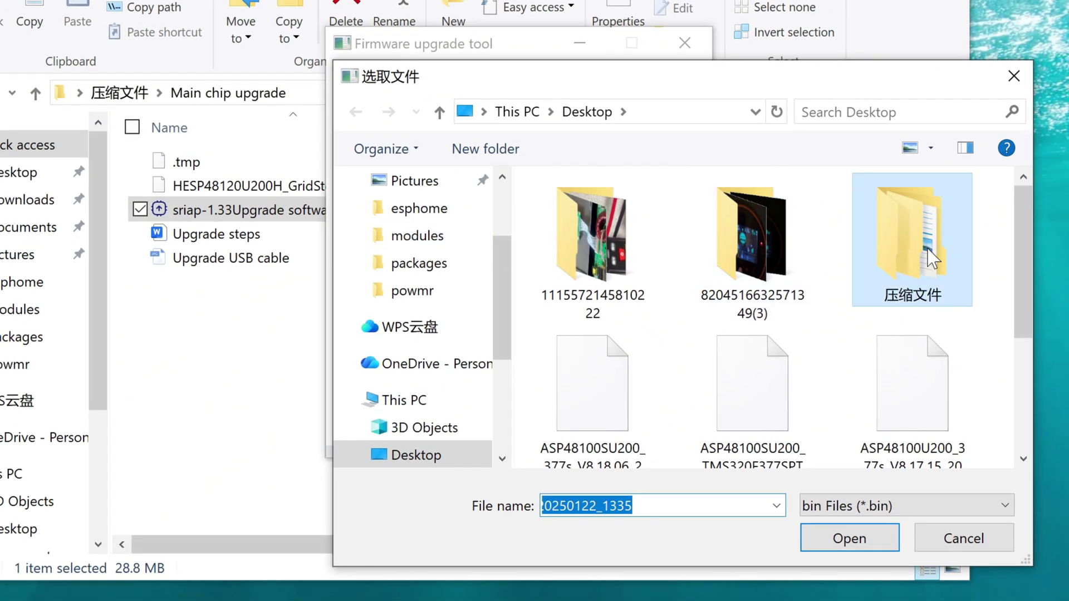
{"action": "double_click", "coordinate": [631, 251]}
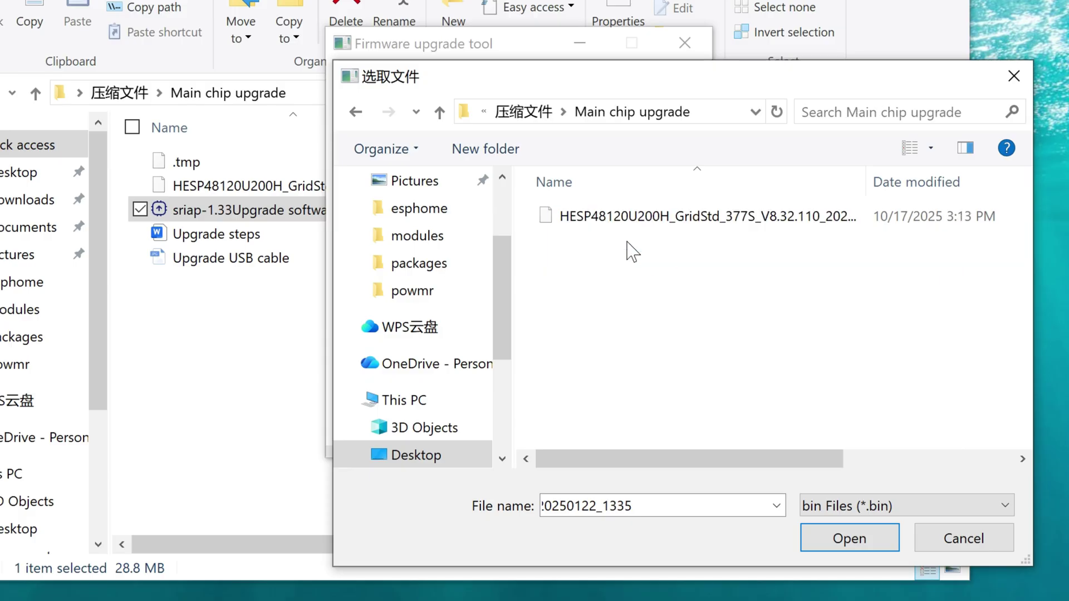
{"action": "left_click", "coordinate": [683, 225]}
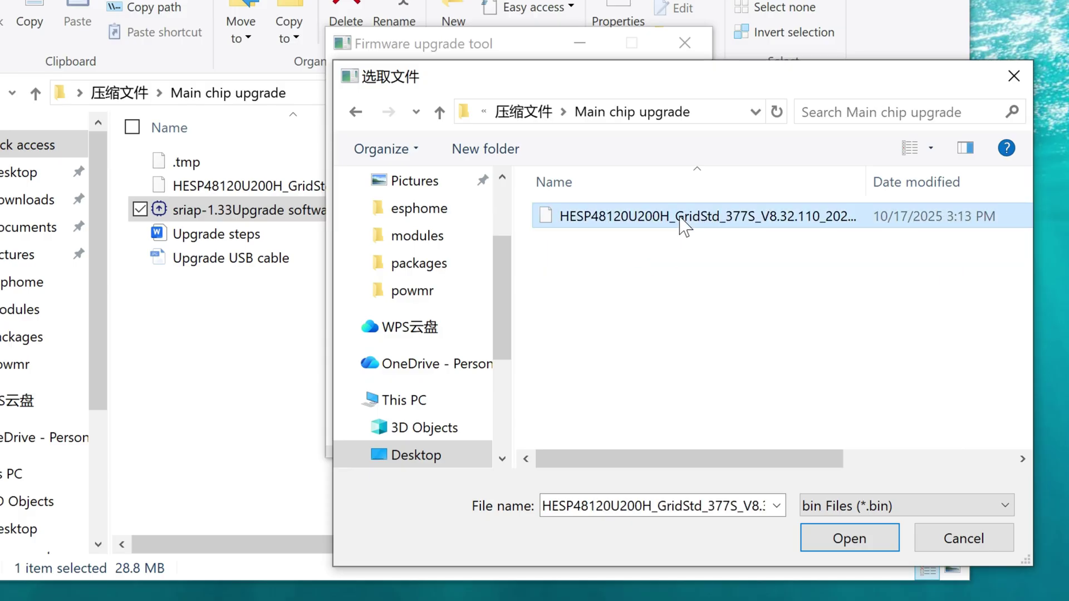
{"action": "left_click", "coordinate": [835, 542]}
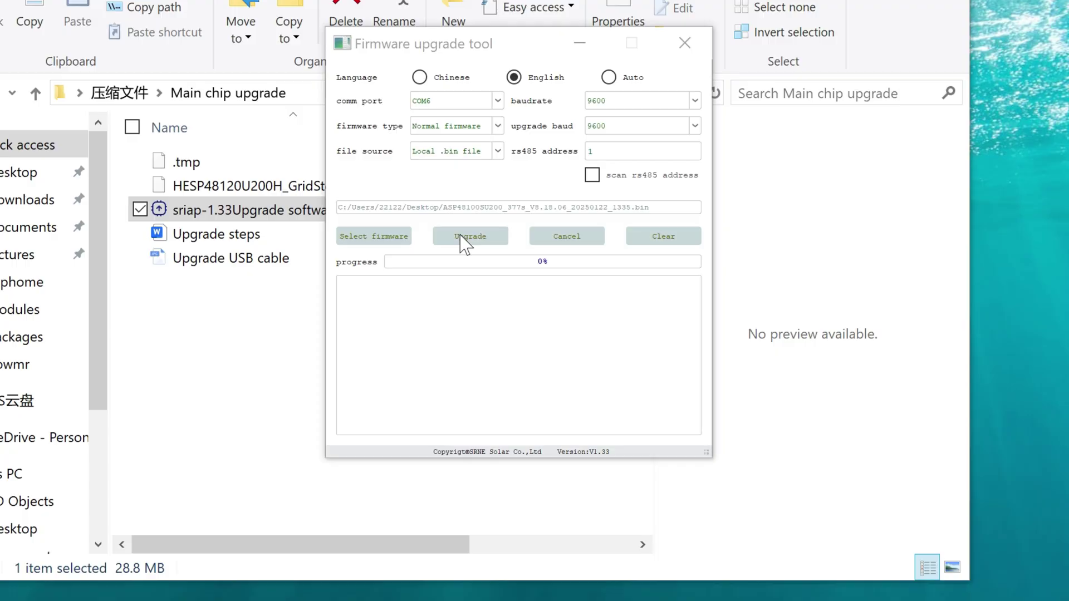
{"action": "left_click", "coordinate": [465, 242]}
{"action": "left_click", "coordinate": [465, 242]}
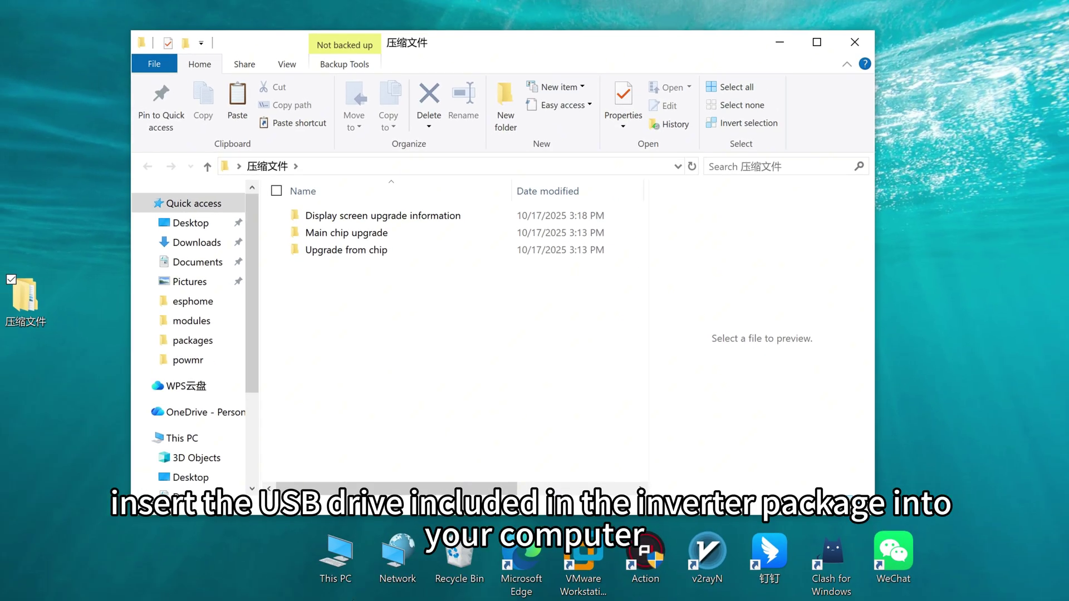
Open This PC and bring up Format for the 119 MB U (D:) drive with FAT32.
{"action": "left_click", "coordinate": [326, 552]}
{"action": "double_click", "coordinate": [326, 552]}
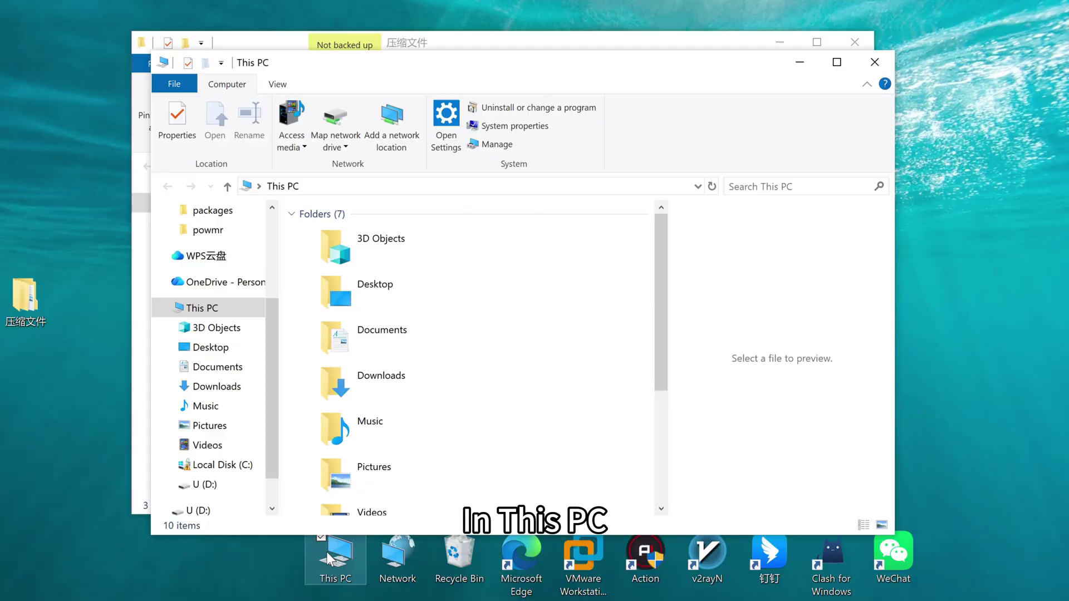
{"action": "scroll", "coordinate": [570, 377], "scroll_direction": "down", "scroll_amount": 5}
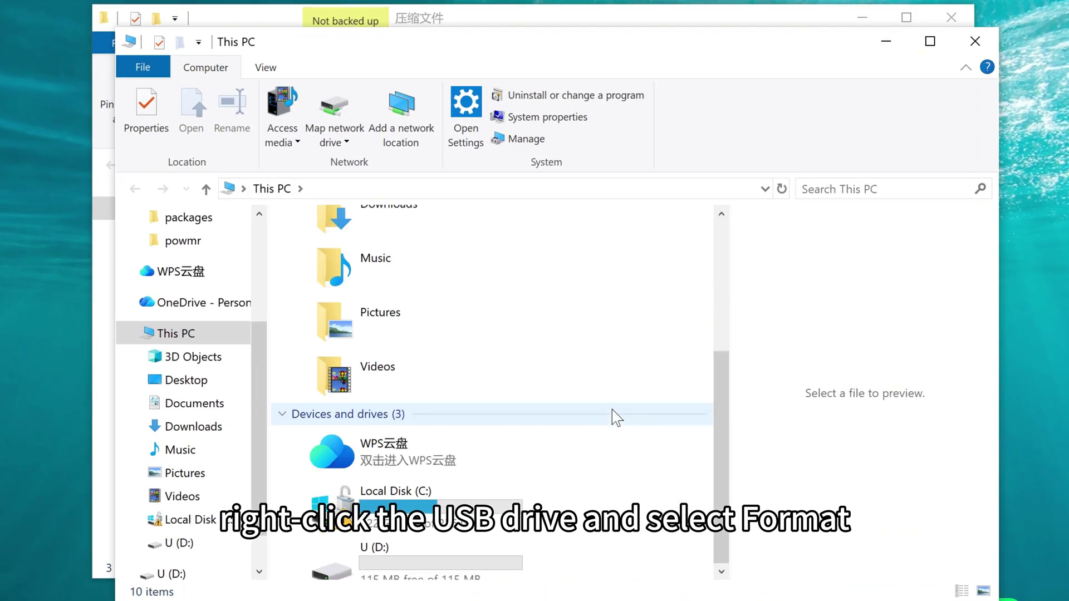
{"action": "left_click", "coordinate": [427, 489]}
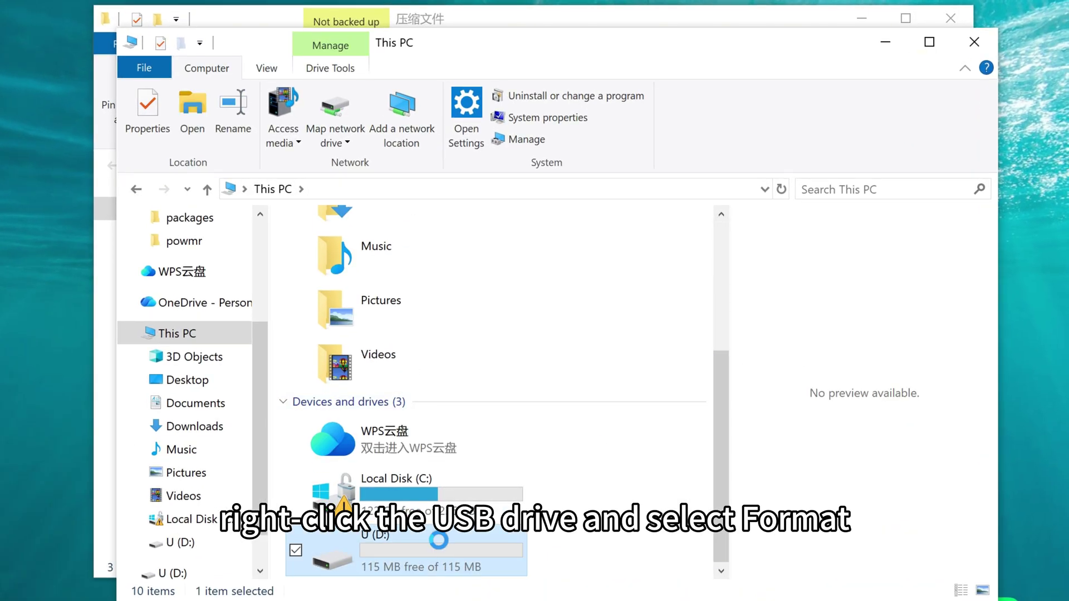
{"action": "right_click", "coordinate": [440, 541]}
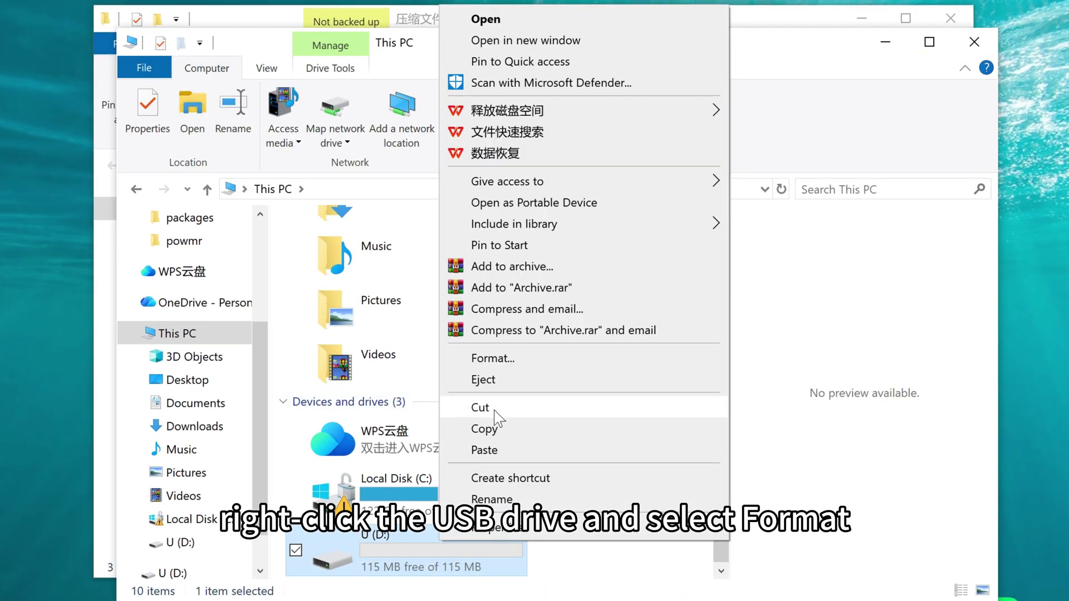
{"action": "left_click", "coordinate": [523, 357]}
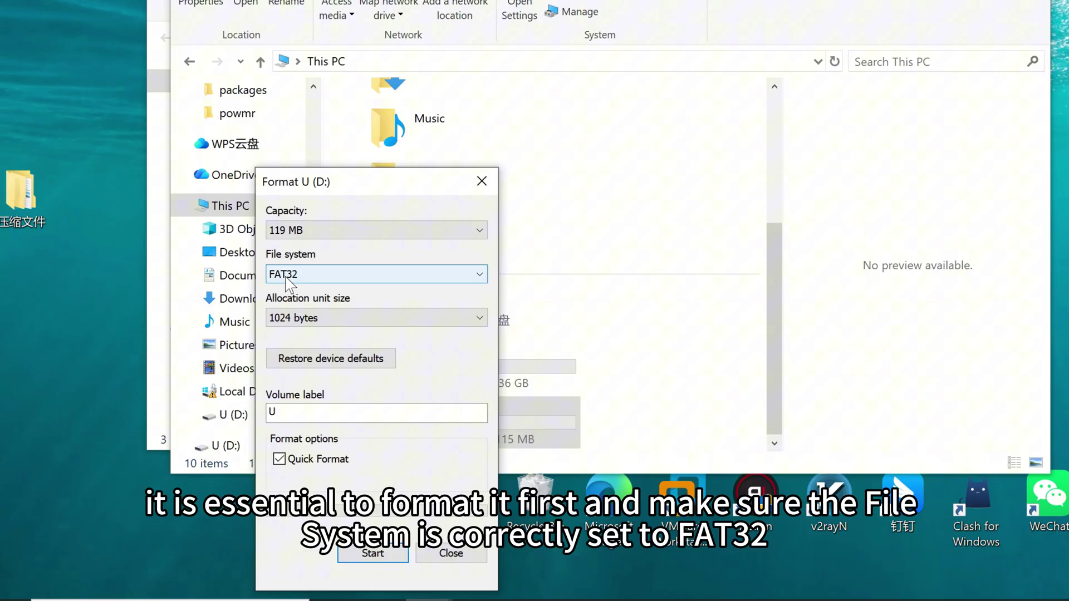
Close Format, open U (D:), and select DWIN_SET in Display screen upgrade information > Display screen program.
{"action": "left_click", "coordinate": [477, 176]}
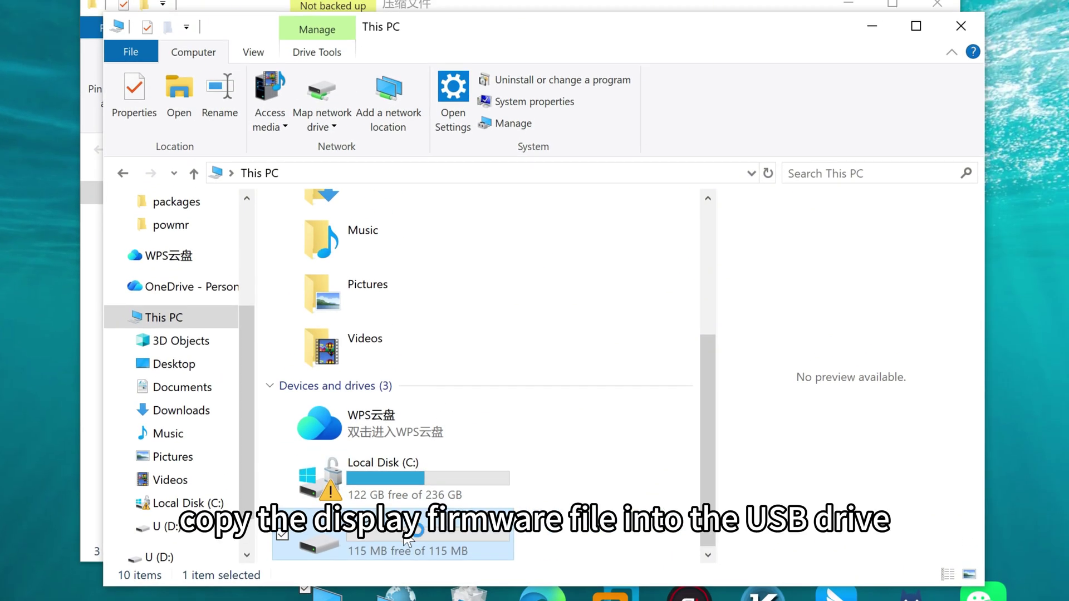
{"action": "double_click", "coordinate": [409, 539]}
{"action": "left_click", "coordinate": [547, 5]}
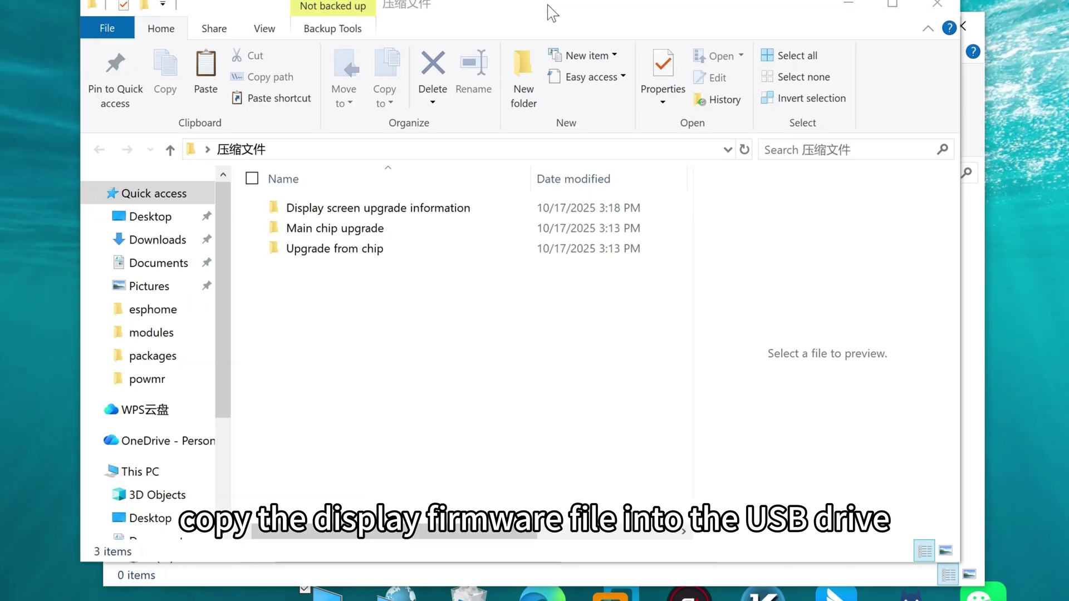
{"action": "left_click", "coordinate": [361, 211]}
{"action": "double_click", "coordinate": [361, 210]}
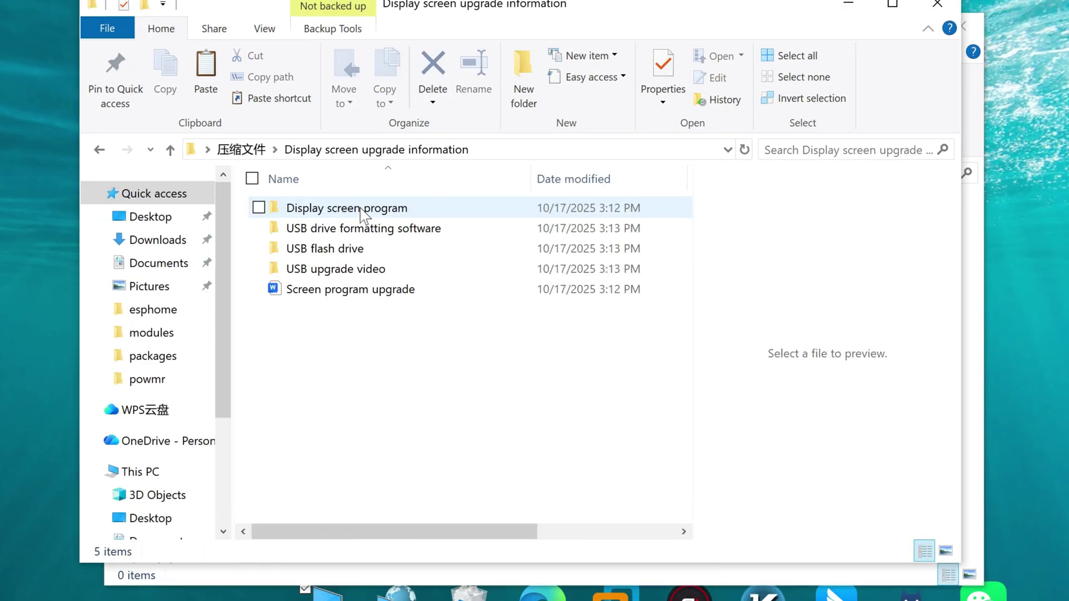
{"action": "left_click", "coordinate": [359, 210]}
{"action": "double_click", "coordinate": [361, 210]}
{"action": "left_click", "coordinate": [363, 215]}
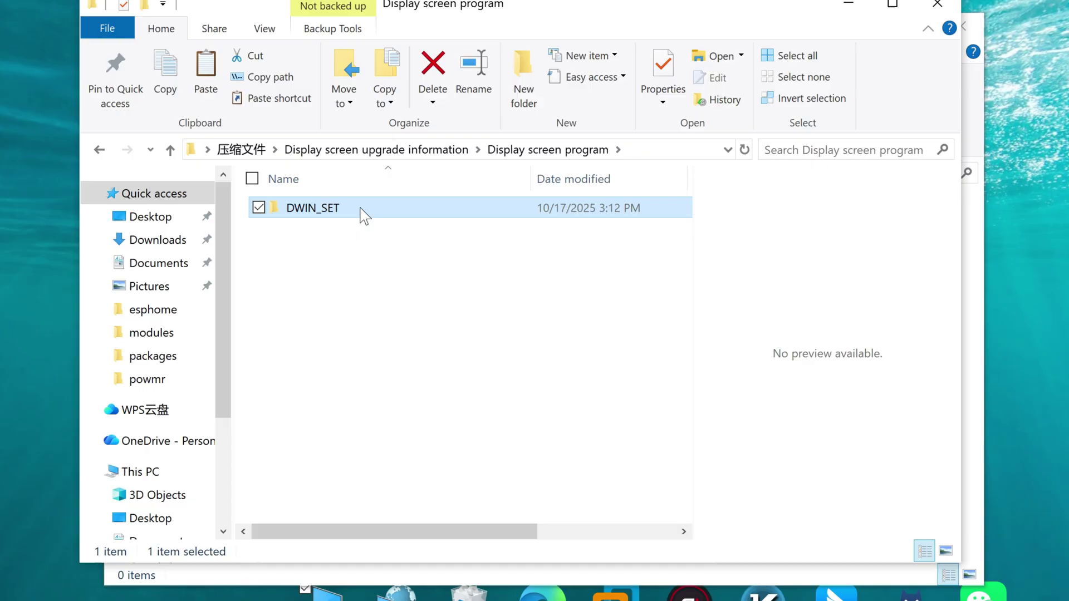
Paste the DWIN_SET folder onto U (D:) and safely eject the USB drive.
{"action": "left_click", "coordinate": [978, 239]}
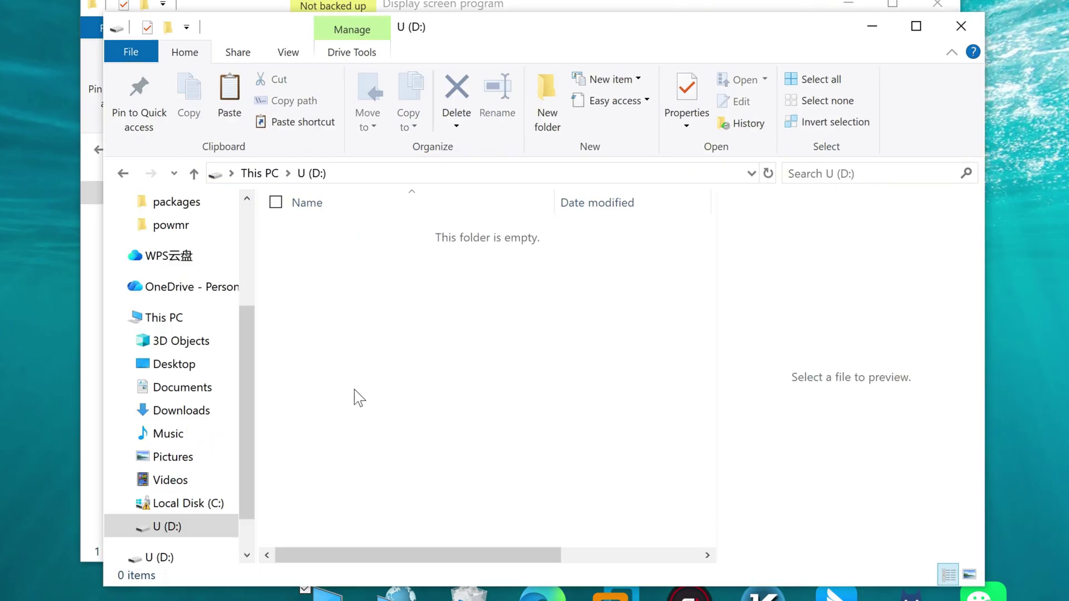
{"action": "key", "text": "ctrl+v"}
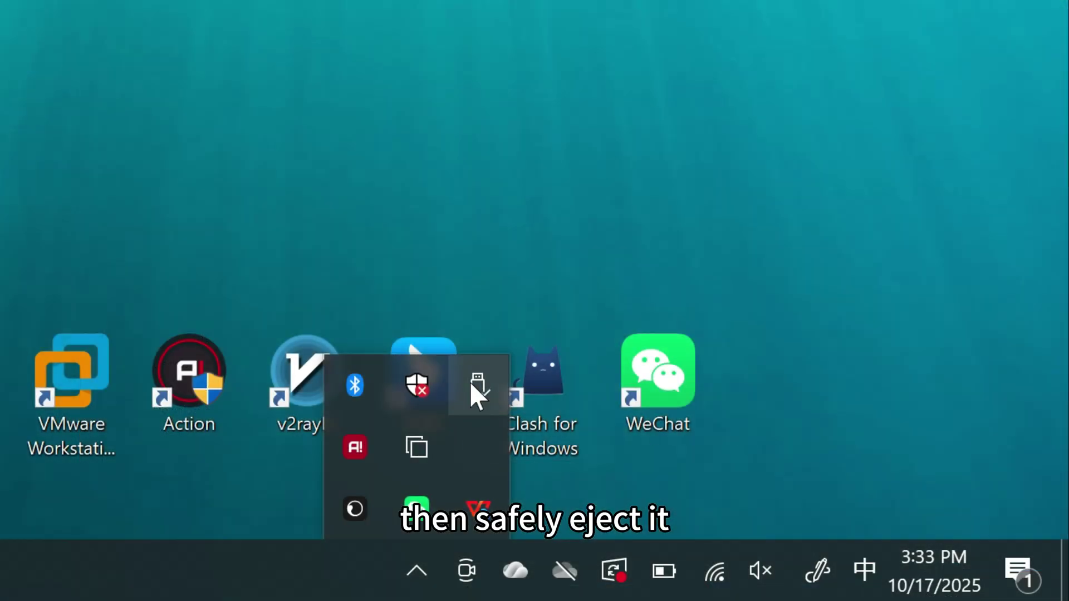
{"action": "left_click", "coordinate": [478, 389]}
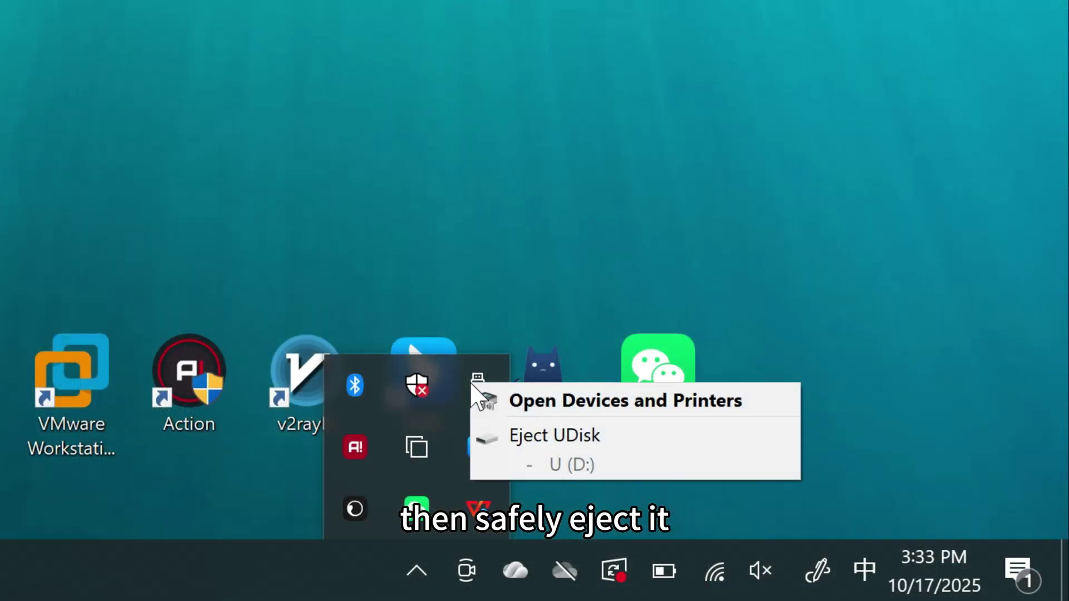
{"action": "left_click", "coordinate": [551, 439]}
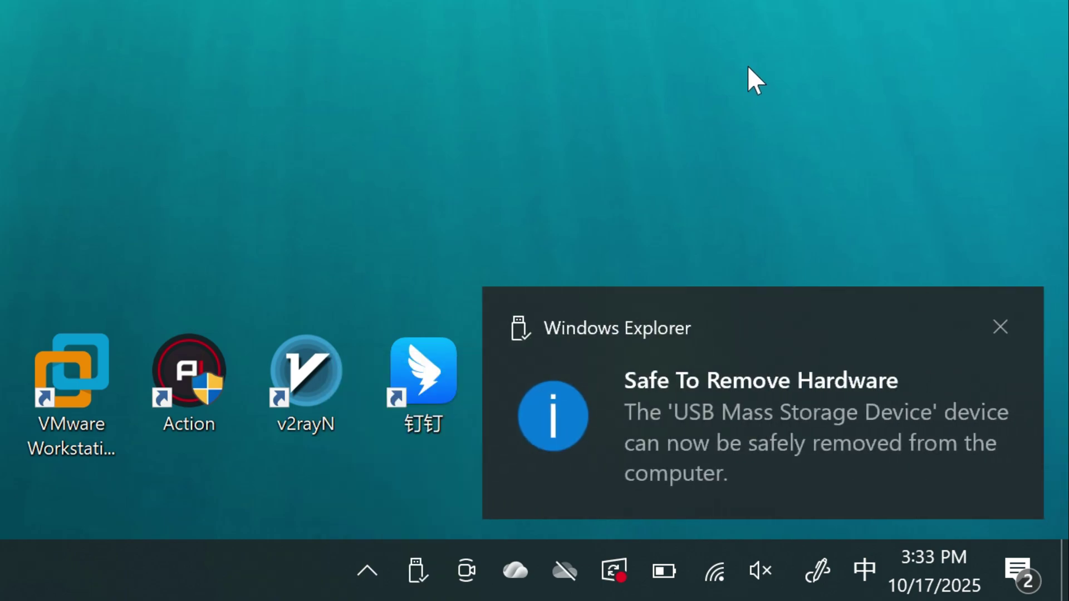